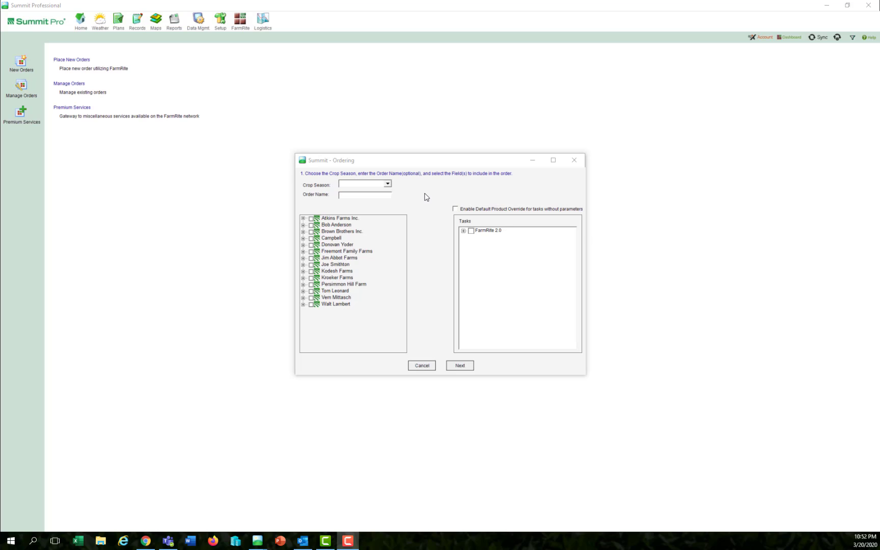
Set the order's crop season to 2020 and name the order BAFields
{"action": "left_click", "coordinate": [387, 184]}
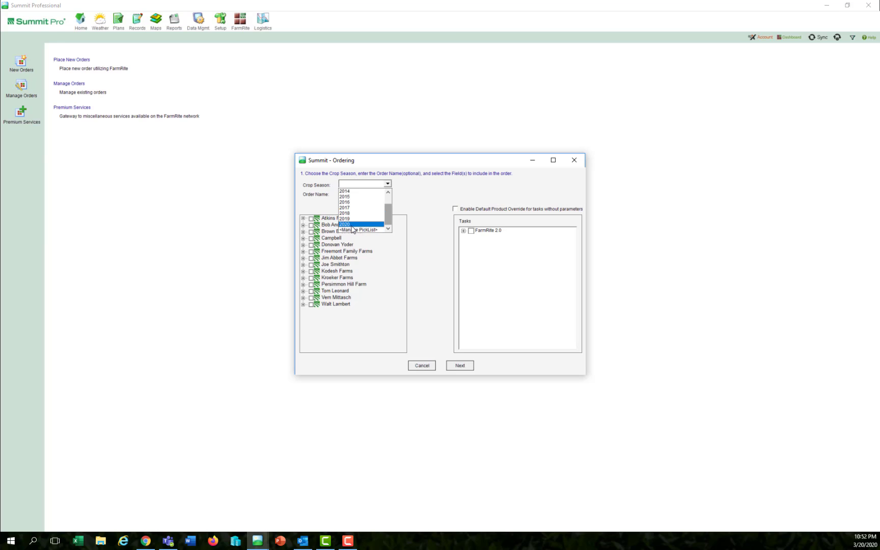
{"action": "left_click", "coordinate": [352, 226]}
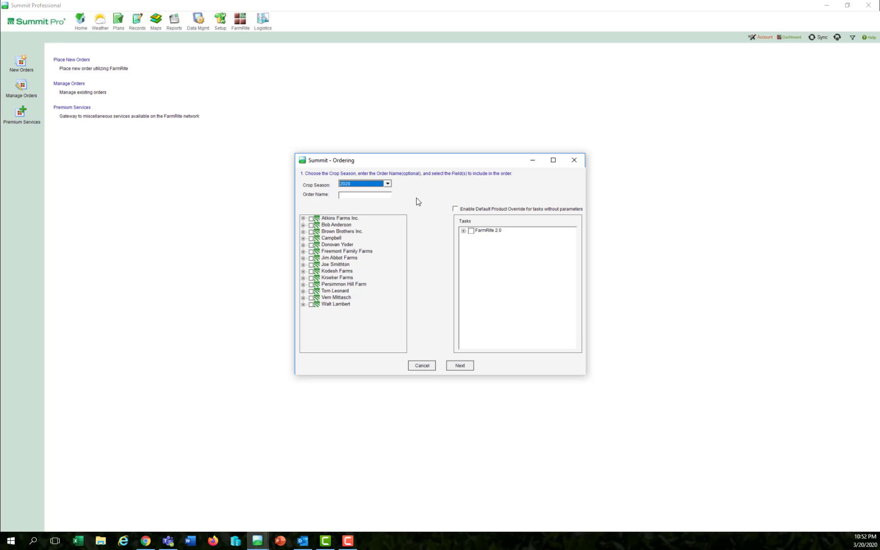
{"action": "left_click", "coordinate": [401, 188]}
{"action": "type", "text": "BAFields"}
Include field 01 of the second grower's first farm and field 06 of that grower's second farm in the order
{"action": "left_click", "coordinate": [303, 225]}
{"action": "left_click", "coordinate": [311, 232]}
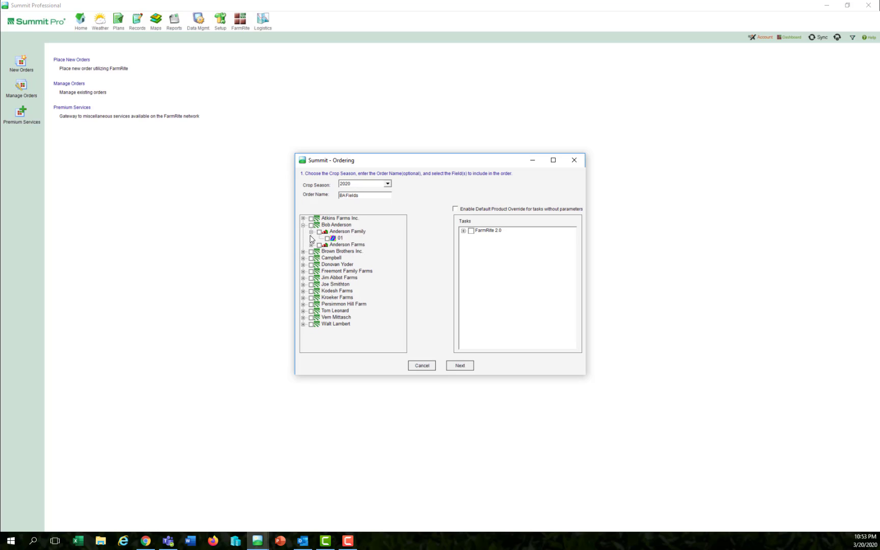
{"action": "left_click", "coordinate": [327, 238]}
{"action": "left_click", "coordinate": [311, 245]}
{"action": "left_click", "coordinate": [327, 251]}
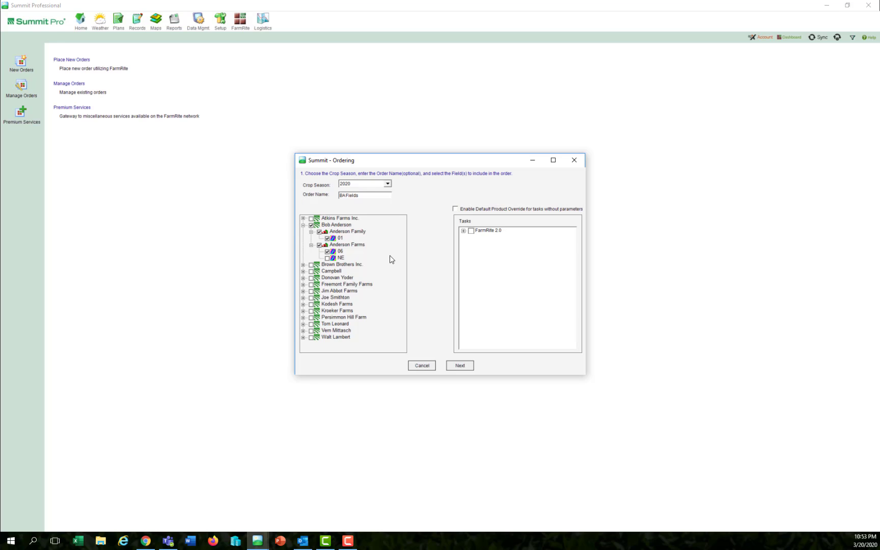
Select the Tri-State Lime and Tri-State P_K recommendations from FarmRite 2.0's Tri-State Recs as the order's tasks
{"action": "left_click", "coordinate": [464, 231]}
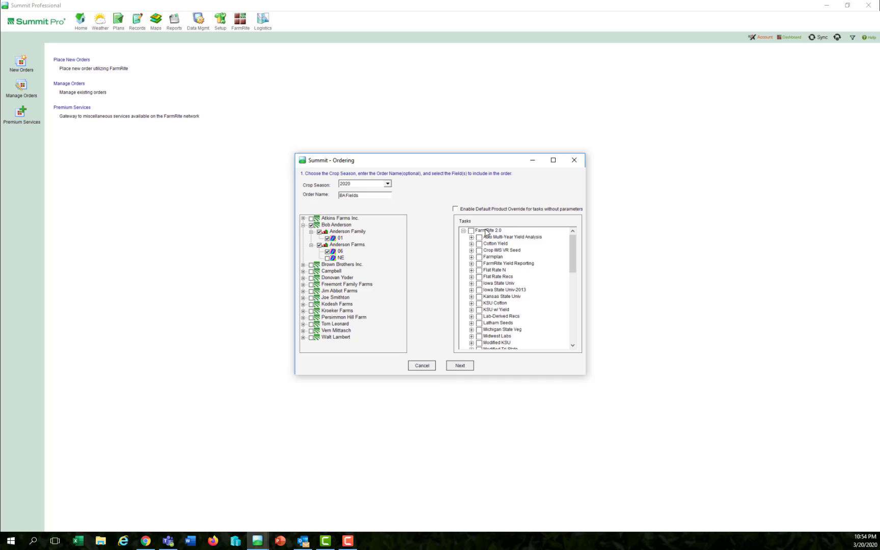
{"action": "left_click", "coordinate": [487, 230]}
{"action": "left_click_drag", "start_coordinate": [572, 261], "coordinate": [566, 317]}
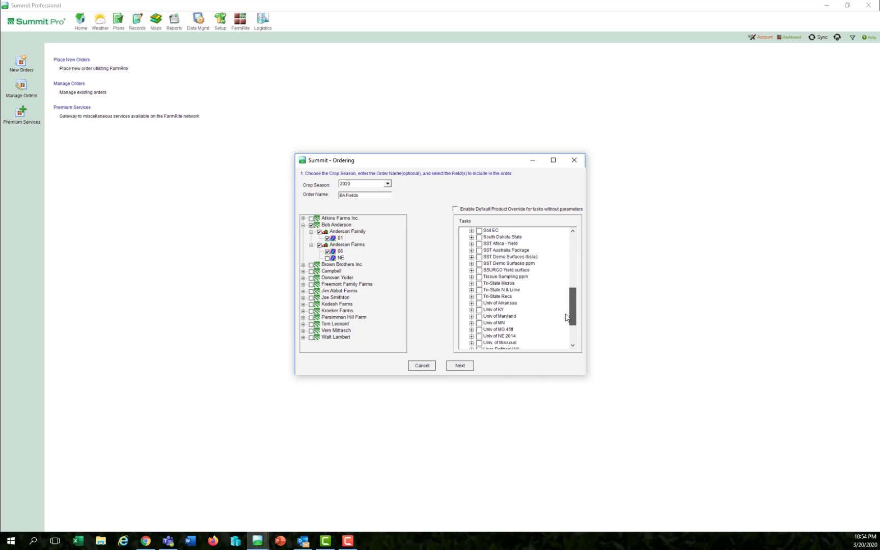
{"action": "left_click", "coordinate": [472, 296]}
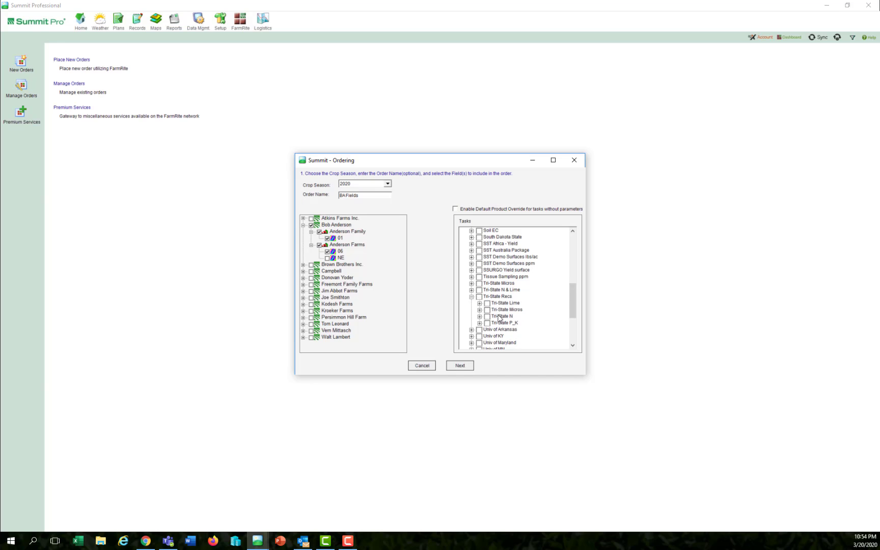
{"action": "left_click", "coordinate": [479, 304]}
{"action": "left_click", "coordinate": [488, 303]}
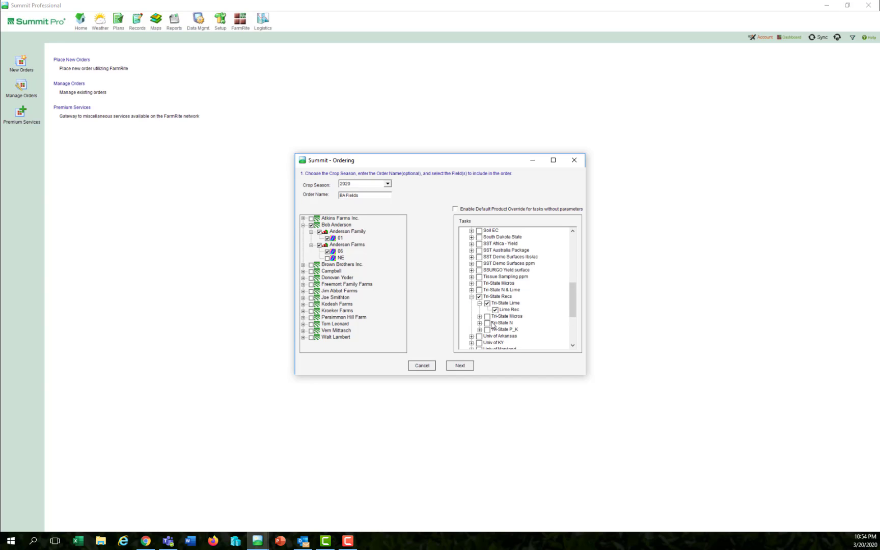
{"action": "left_click", "coordinate": [480, 330]}
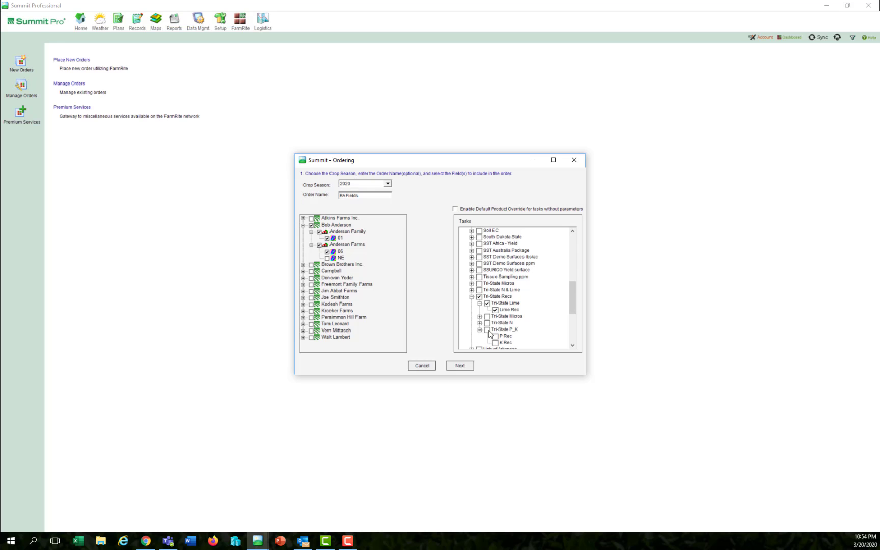
{"action": "left_click", "coordinate": [487, 330]}
Accept the Boundary geography for both fields and set field 01's Lime Rec crop to Corn and purpose to Dry Grain
{"action": "left_click", "coordinate": [461, 366]}
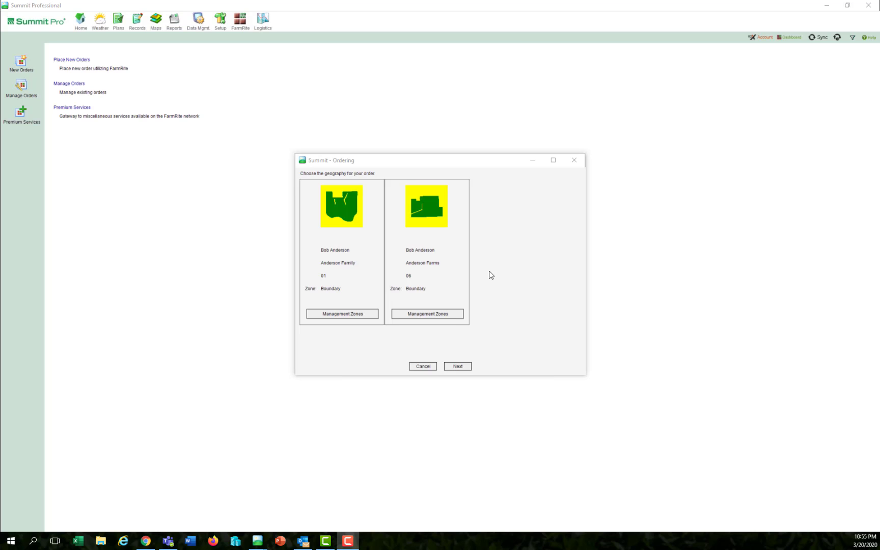
{"action": "left_click", "coordinate": [460, 365]}
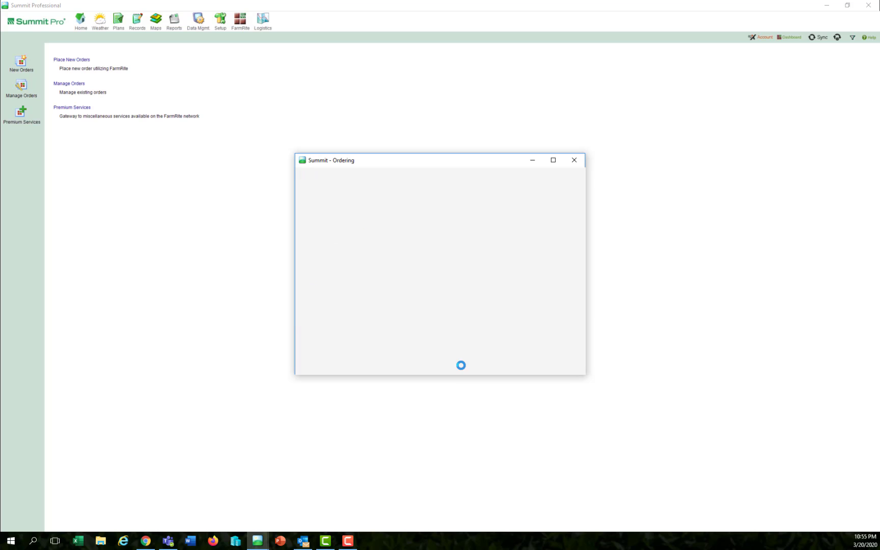
{"action": "left_click", "coordinate": [554, 160]}
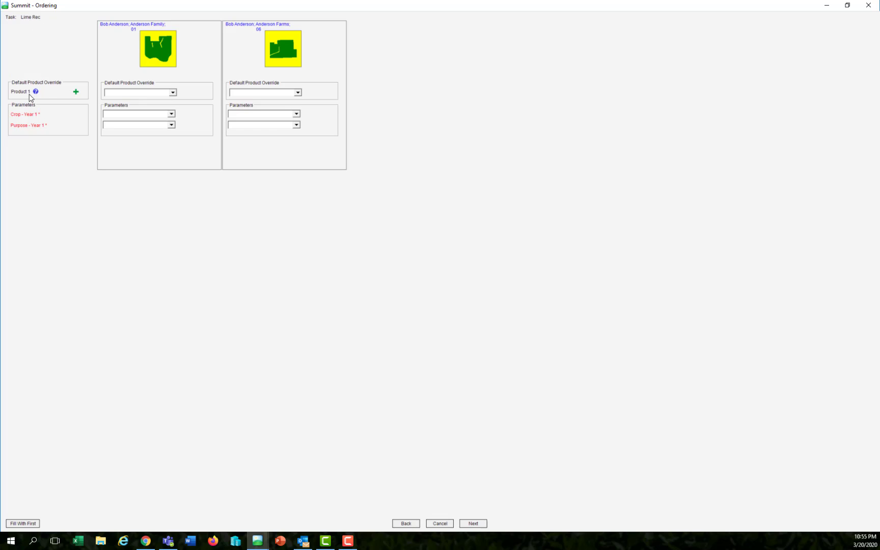
{"action": "left_click", "coordinate": [171, 114]}
{"action": "left_click", "coordinate": [118, 127]}
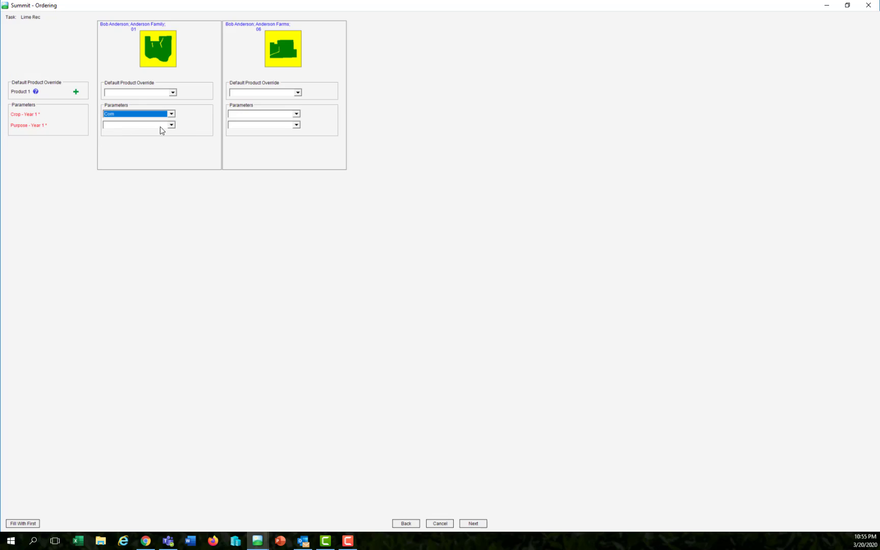
{"action": "left_click", "coordinate": [161, 126]}
{"action": "left_click", "coordinate": [130, 132]}
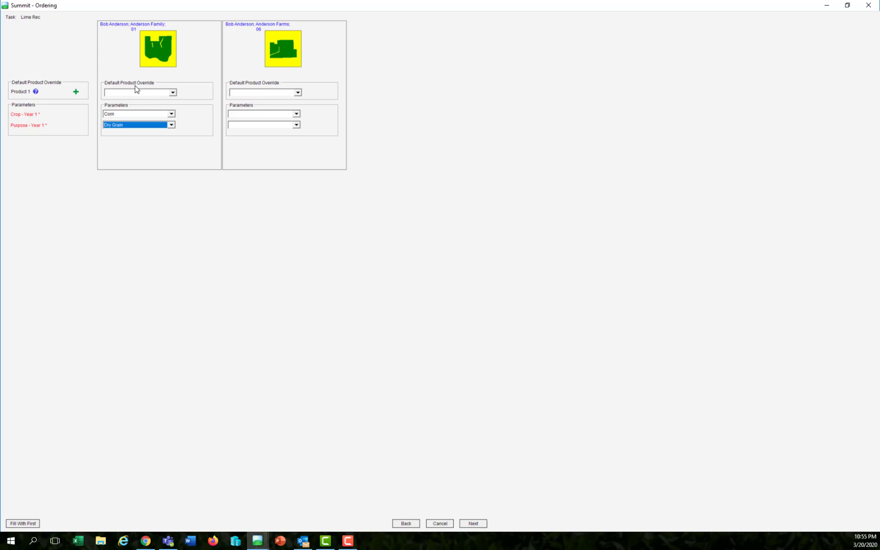
Examine the existing Lime 75 default product configuration, including its nutrient percentage, application charge, rate limits and rounding
{"action": "left_click", "coordinate": [173, 93]}
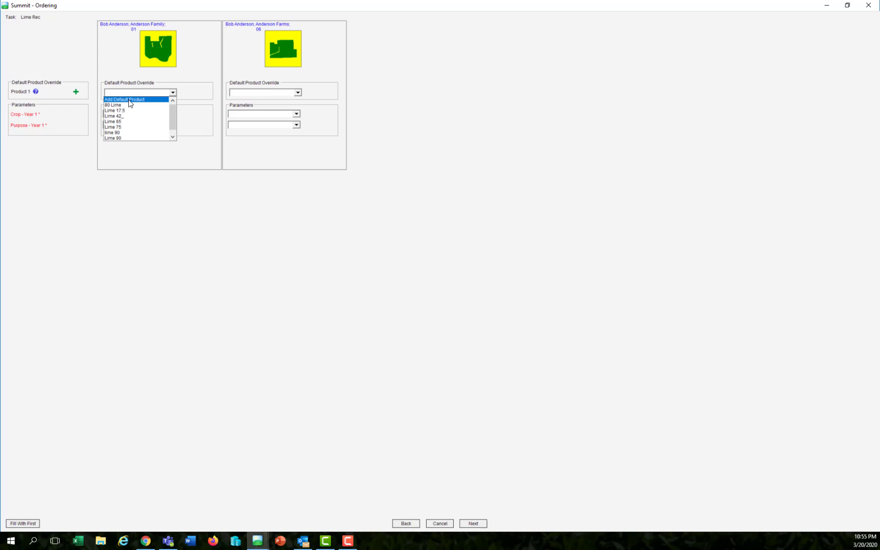
{"action": "left_click", "coordinate": [208, 66]}
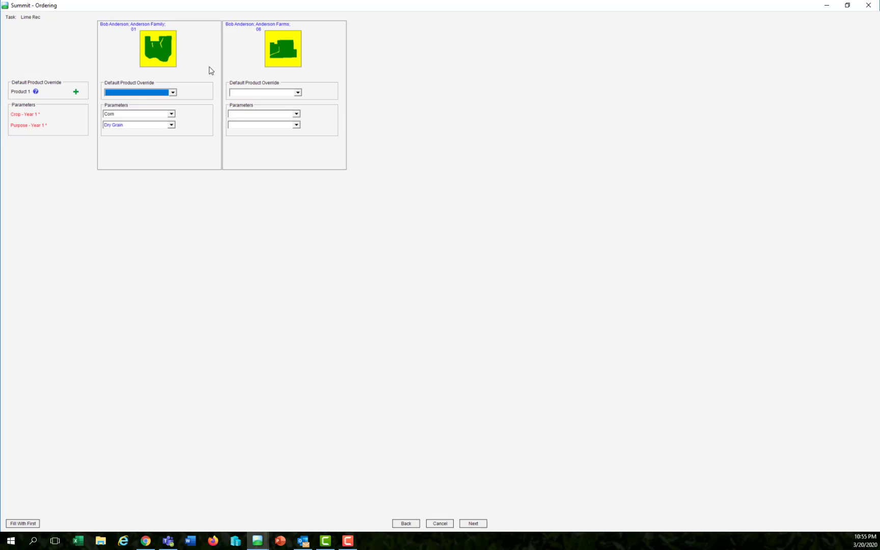
{"action": "left_click", "coordinate": [173, 93]}
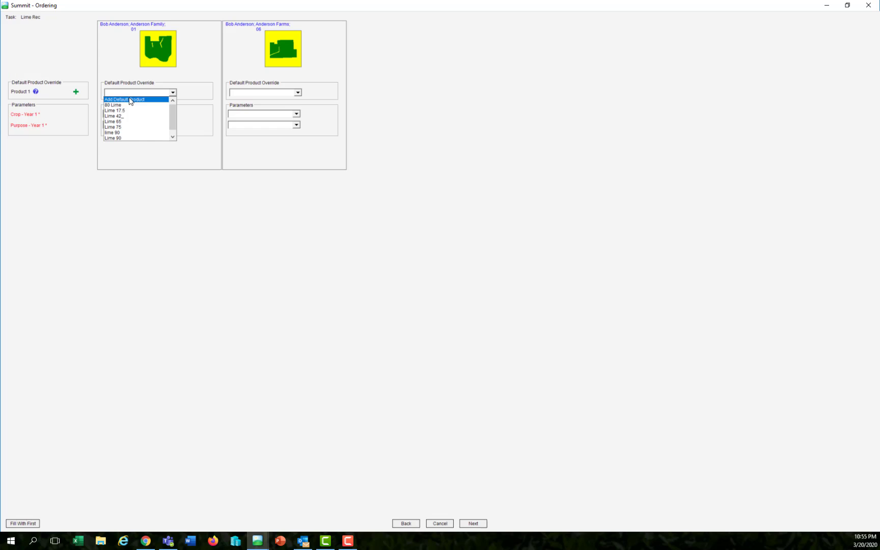
{"action": "left_click", "coordinate": [131, 100]}
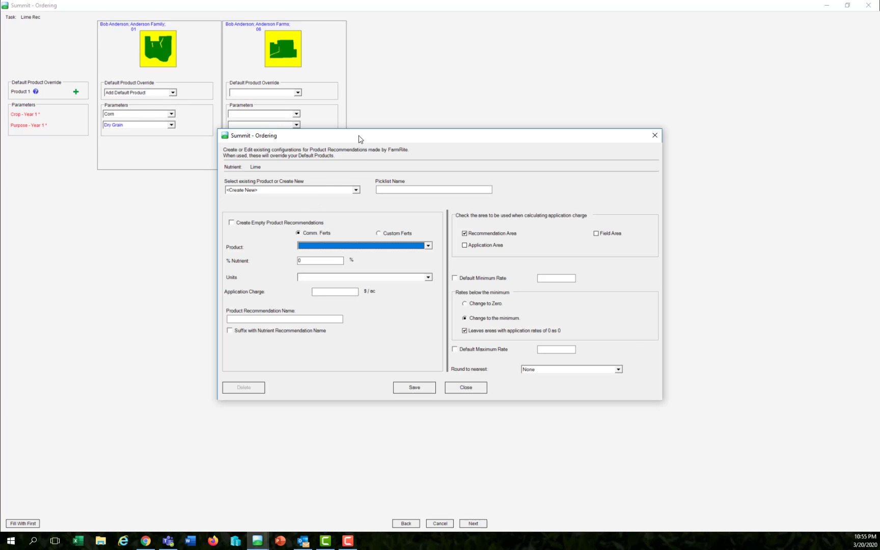
{"action": "left_click_drag", "start_coordinate": [359, 139], "coordinate": [228, 76]}
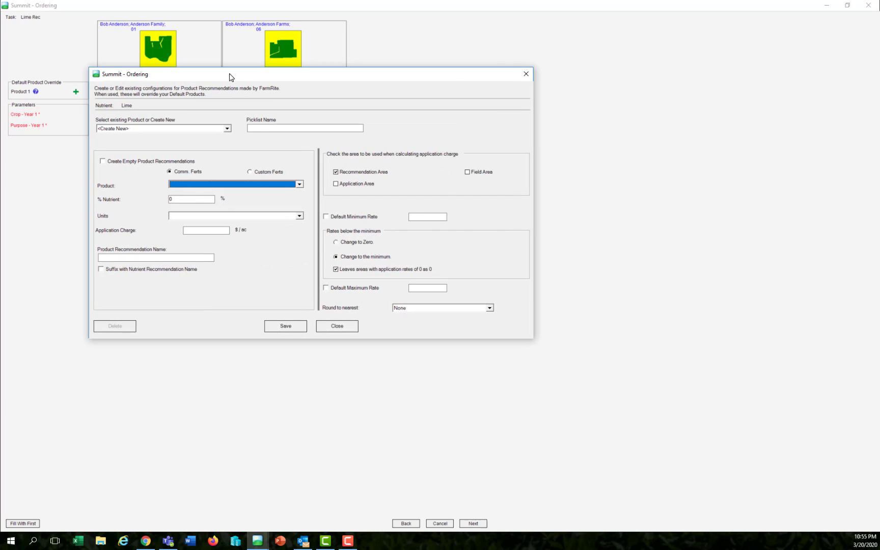
{"action": "left_click", "coordinate": [226, 129]}
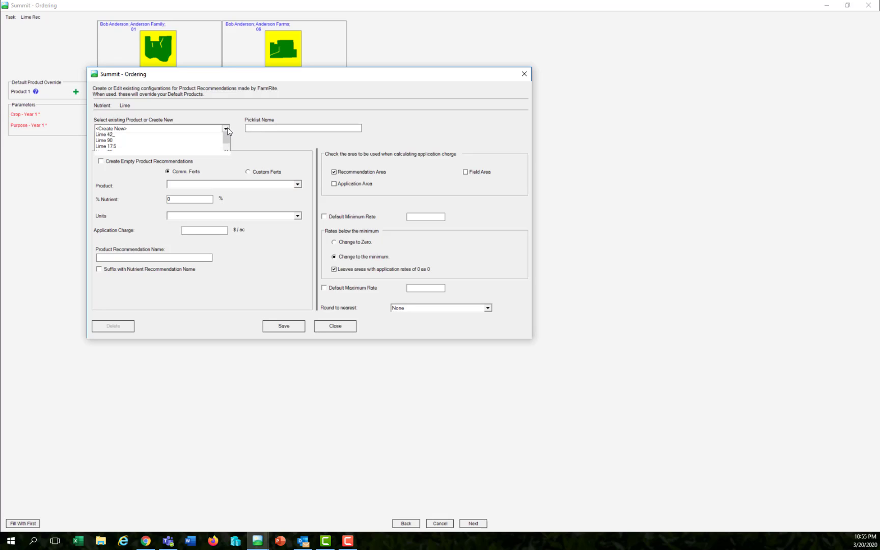
{"action": "left_click", "coordinate": [113, 147]}
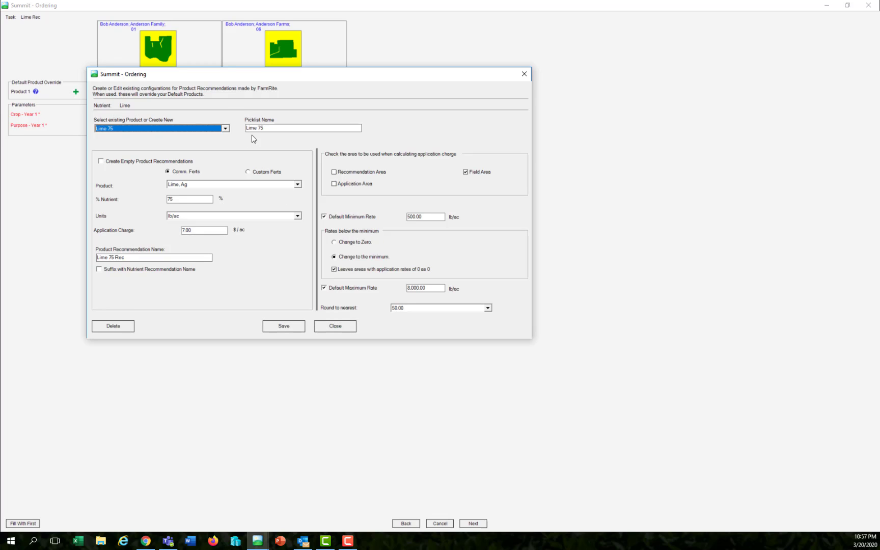
{"action": "left_click", "coordinate": [339, 330]}
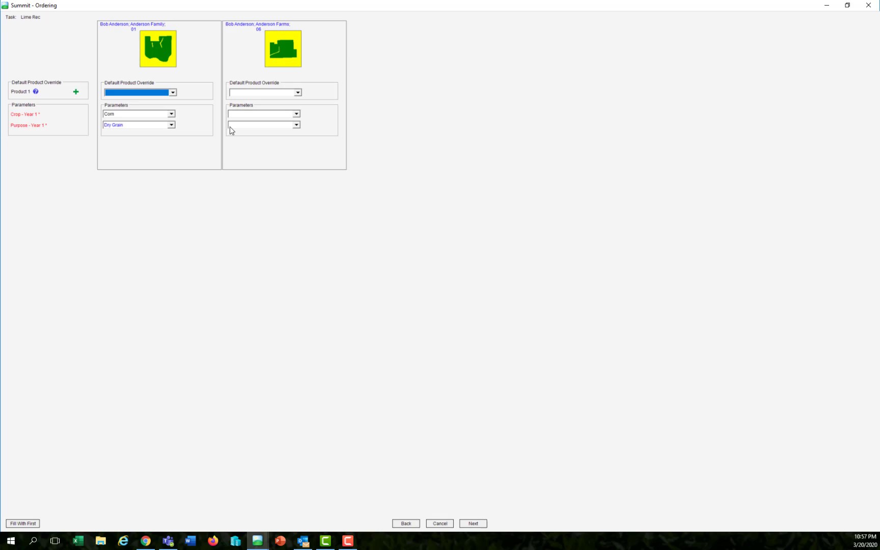
Override field 01's default products with Lime 75 and a second product, Lime 90, and copy field 01's settings to field 06
{"action": "left_click", "coordinate": [173, 92]}
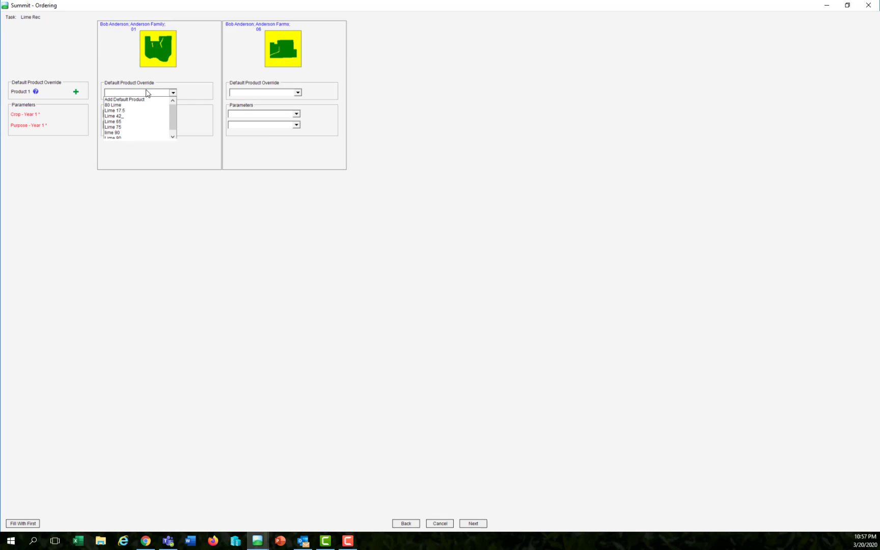
{"action": "left_click", "coordinate": [134, 127]}
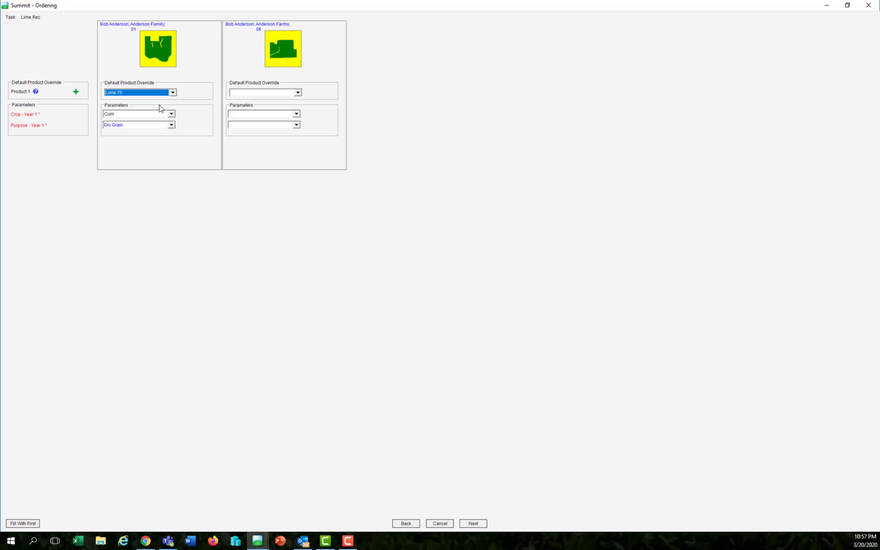
{"action": "left_click", "coordinate": [76, 92]}
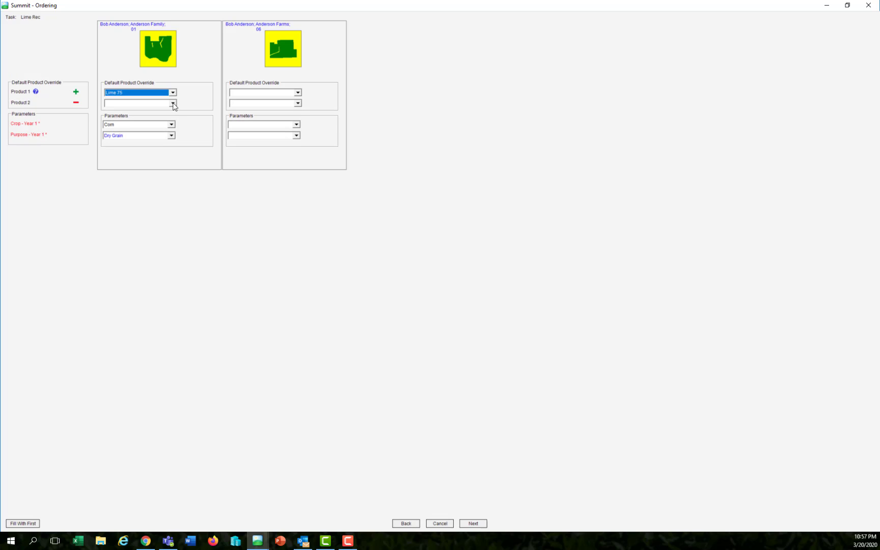
{"action": "left_click", "coordinate": [173, 105]}
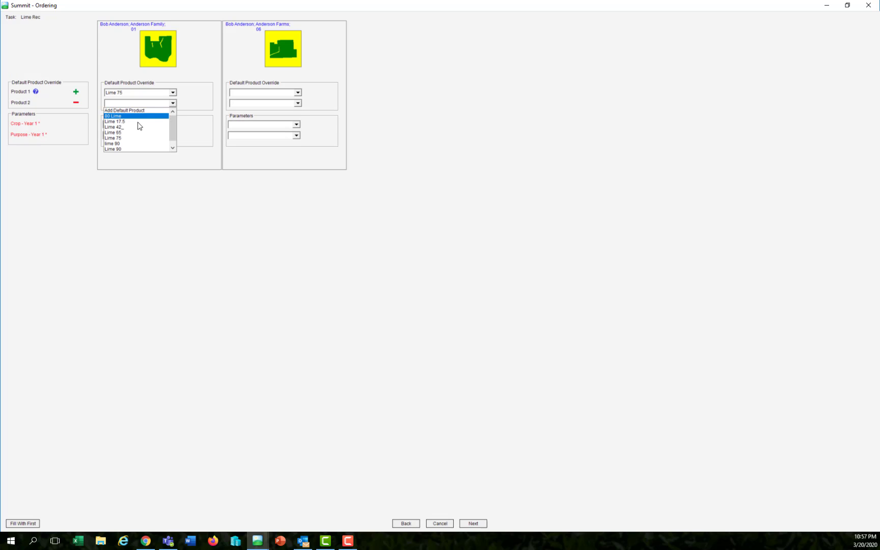
{"action": "left_click", "coordinate": [130, 148]}
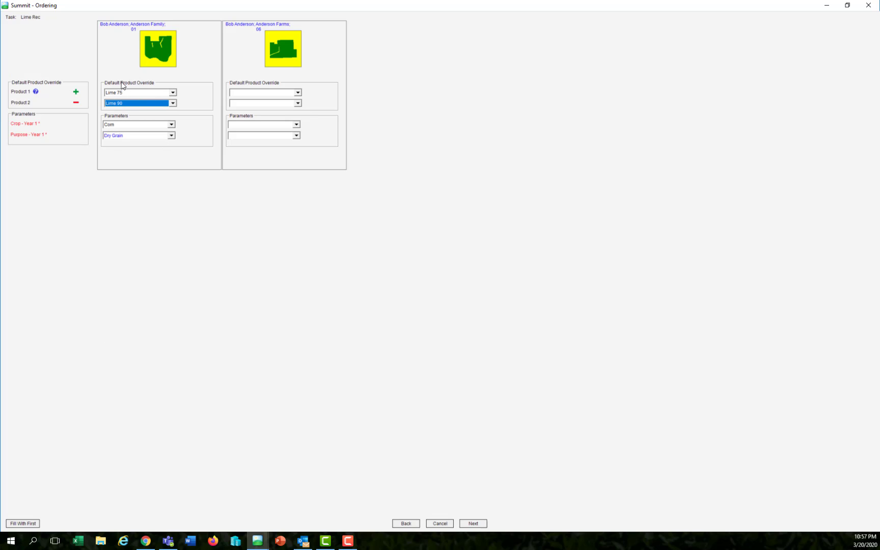
{"action": "left_click", "coordinate": [23, 524]}
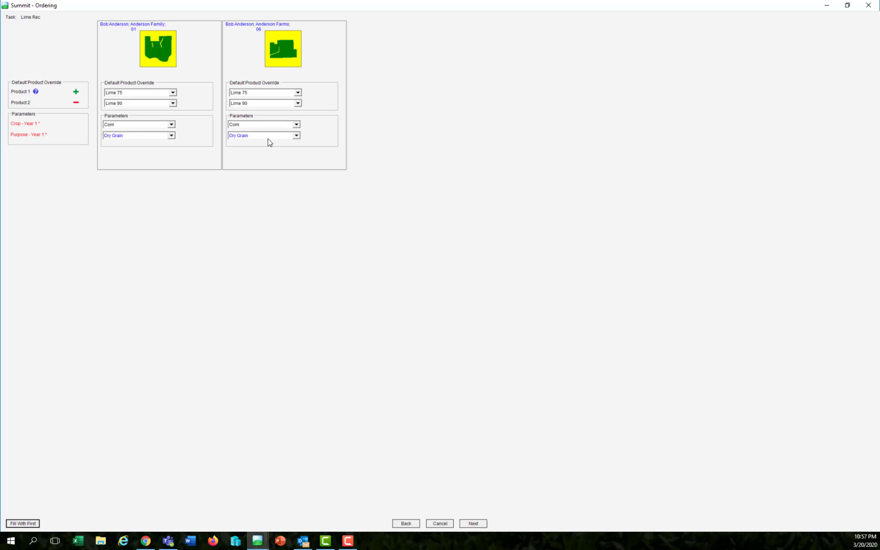
Proceed to the P Rec task and set field 01's Year 1 yield goal to 275
{"action": "left_click", "coordinate": [478, 524]}
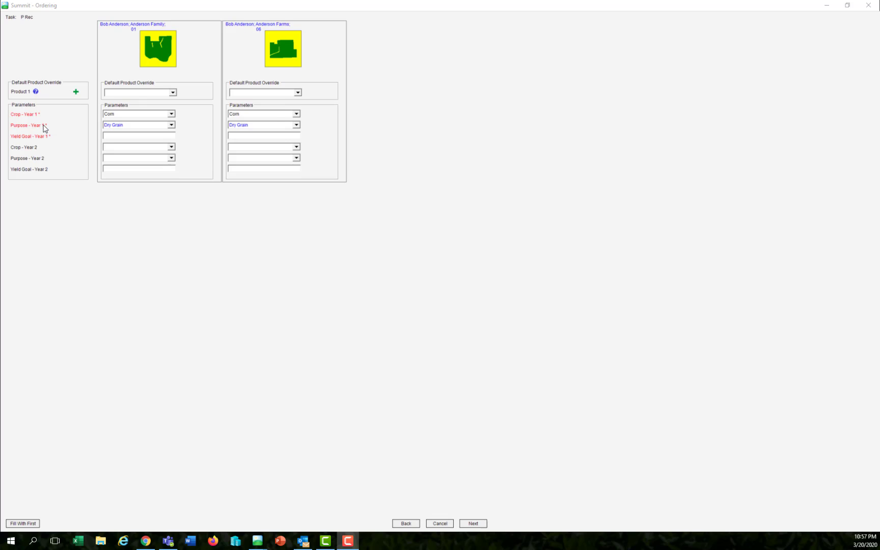
{"action": "left_click", "coordinate": [116, 136]}
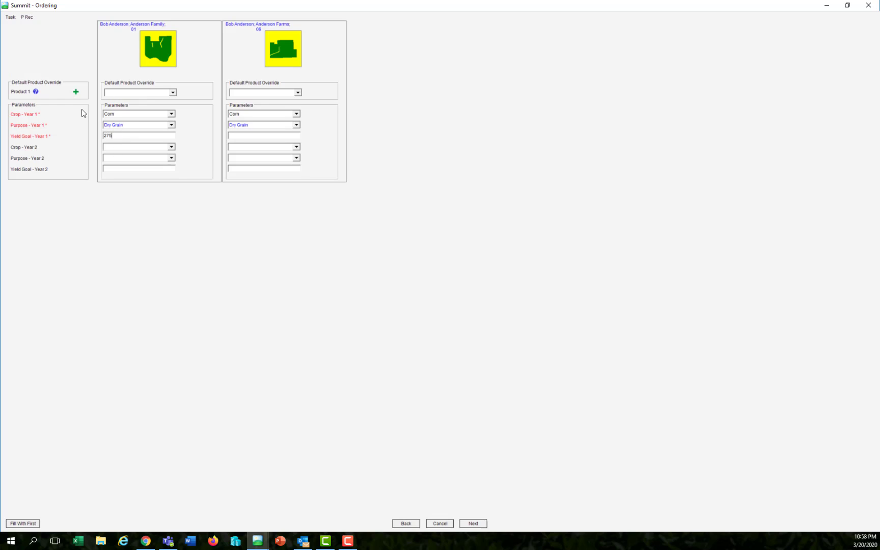
Examine the existing DAP Rec default product configuration for the P nutrient, including its empty-recommendation option and rates
{"action": "left_click", "coordinate": [173, 93]}
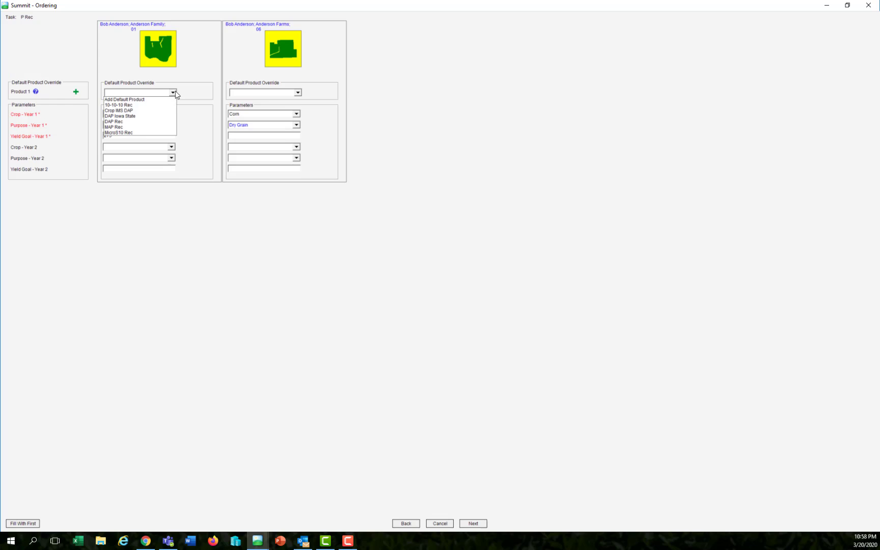
{"action": "left_click", "coordinate": [138, 100]}
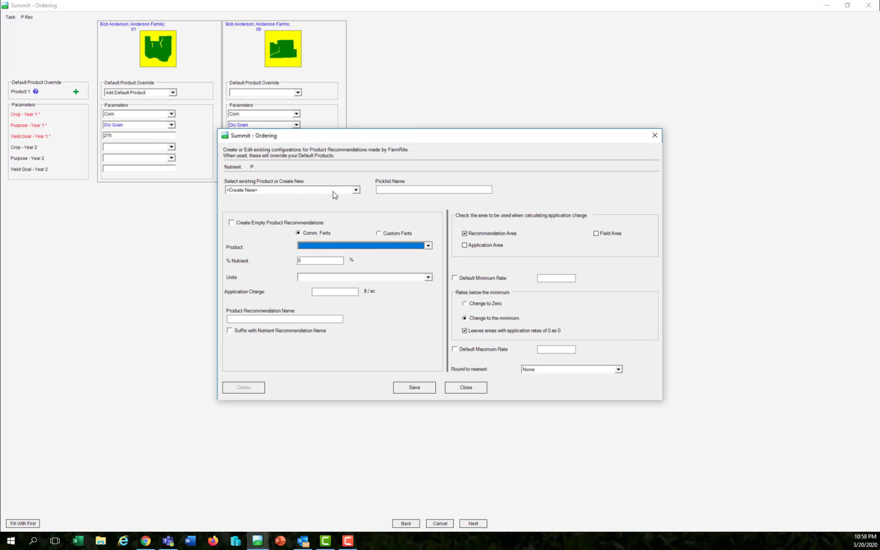
{"action": "left_click", "coordinate": [355, 191]}
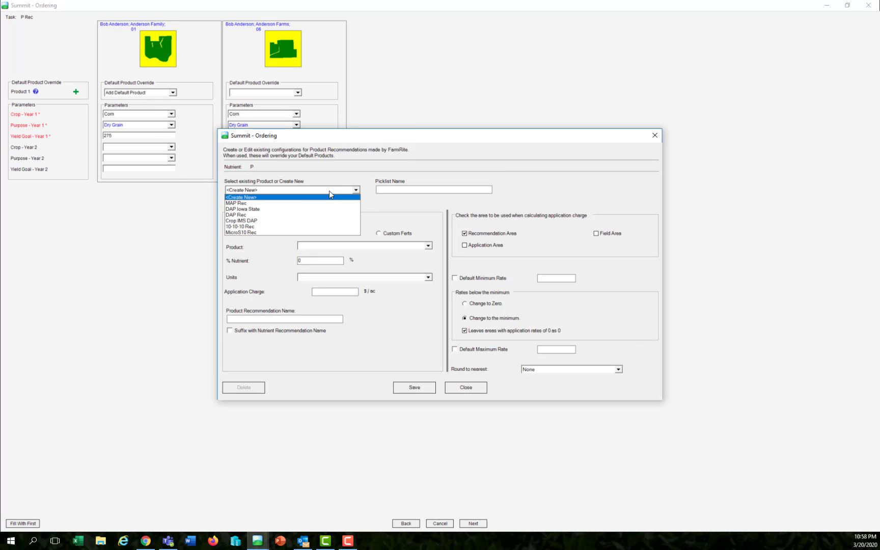
{"action": "left_click", "coordinate": [244, 215]}
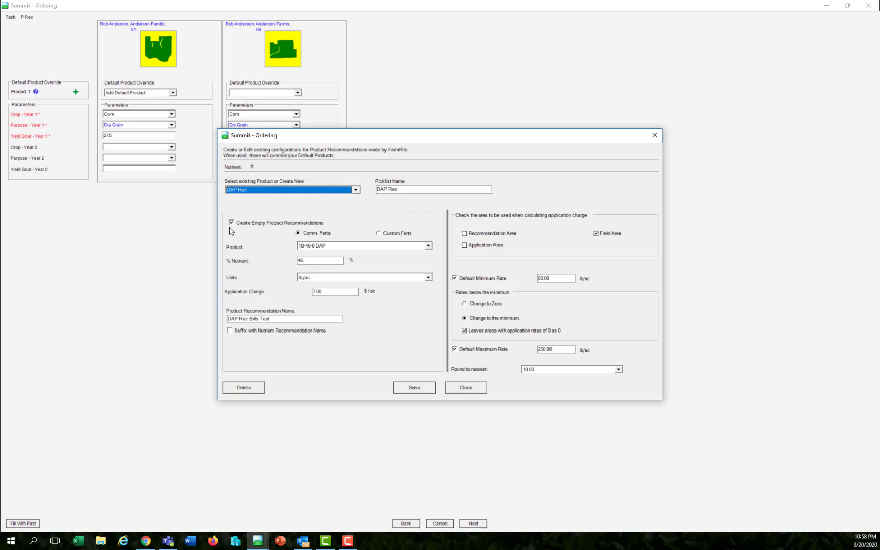
{"action": "left_click", "coordinate": [467, 388]}
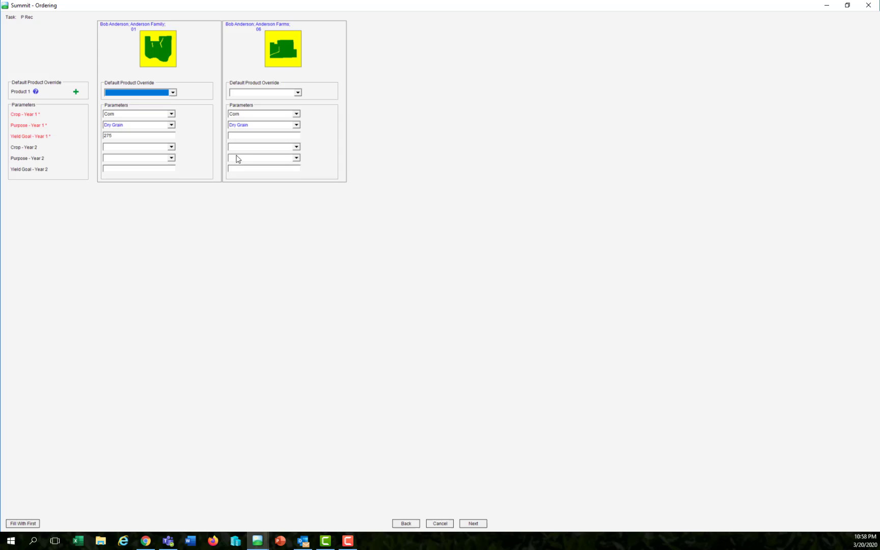
Override field 01's P Rec default products with DAP Rec and a second product, MAP Rec, and copy field 01's settings to field 06
{"action": "left_click", "coordinate": [173, 93]}
{"action": "left_click", "coordinate": [136, 123]}
{"action": "left_click", "coordinate": [76, 92]}
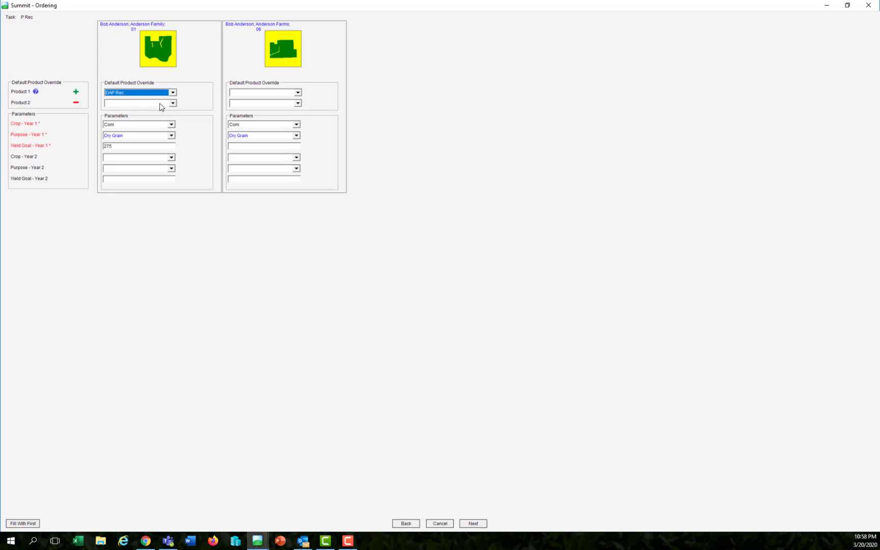
{"action": "left_click", "coordinate": [174, 104]}
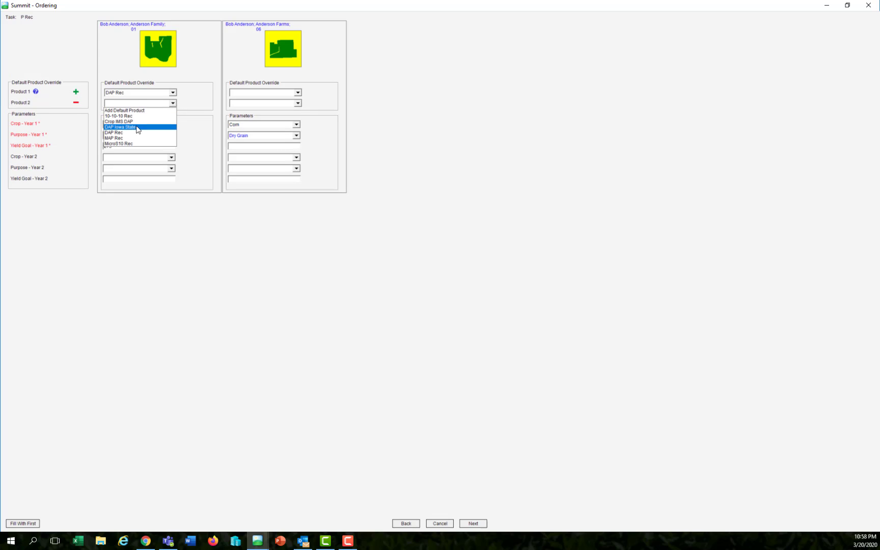
{"action": "left_click", "coordinate": [148, 138]}
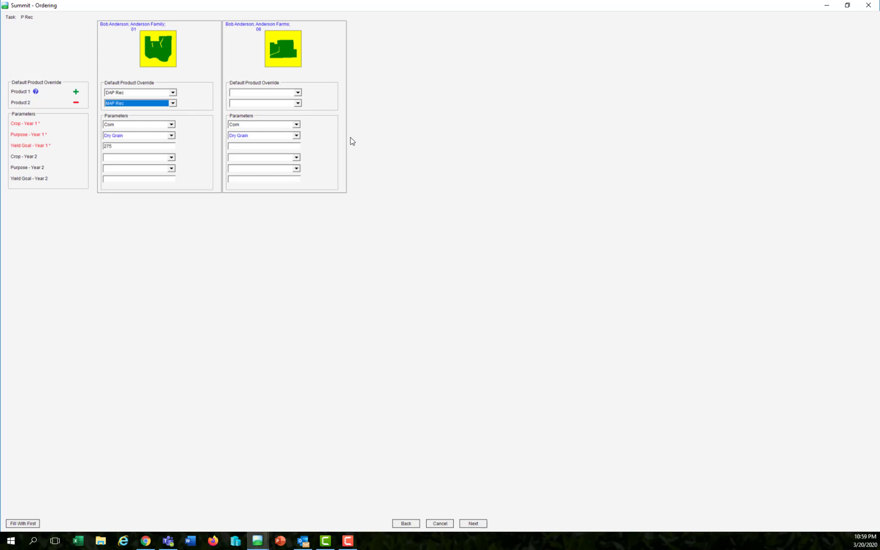
{"action": "left_click", "coordinate": [24, 524]}
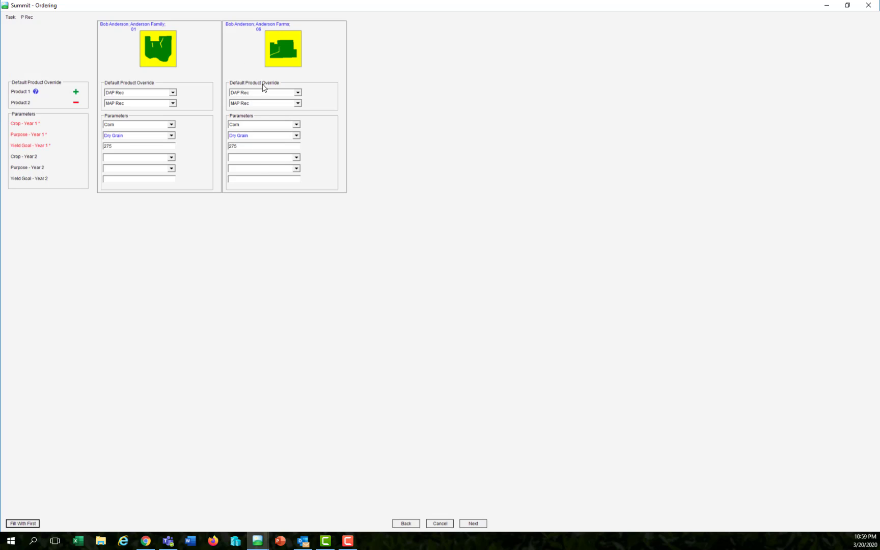
{"action": "double_click", "coordinate": [242, 148]}
Proceed to the K Rec task, override field 01's default product with Potash, and copy field 01's settings to field 06
{"action": "left_click", "coordinate": [473, 525]}
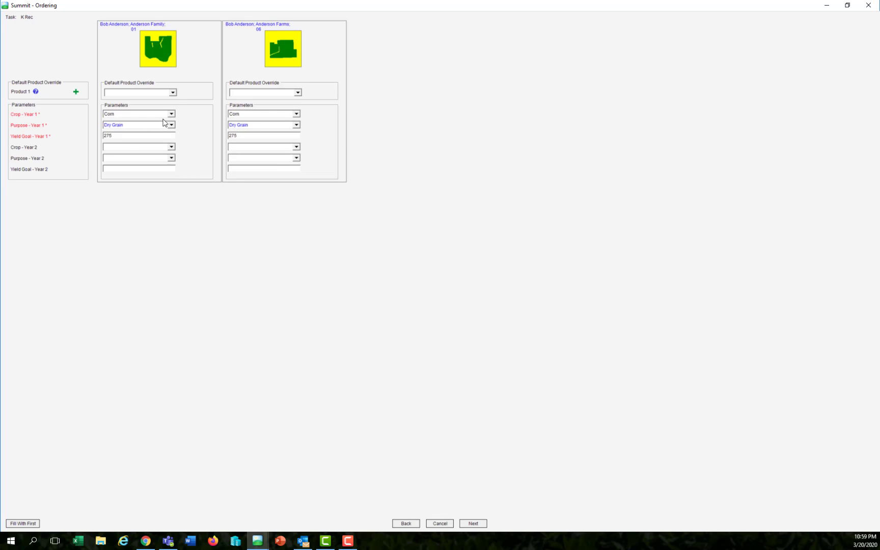
{"action": "left_click", "coordinate": [173, 93]}
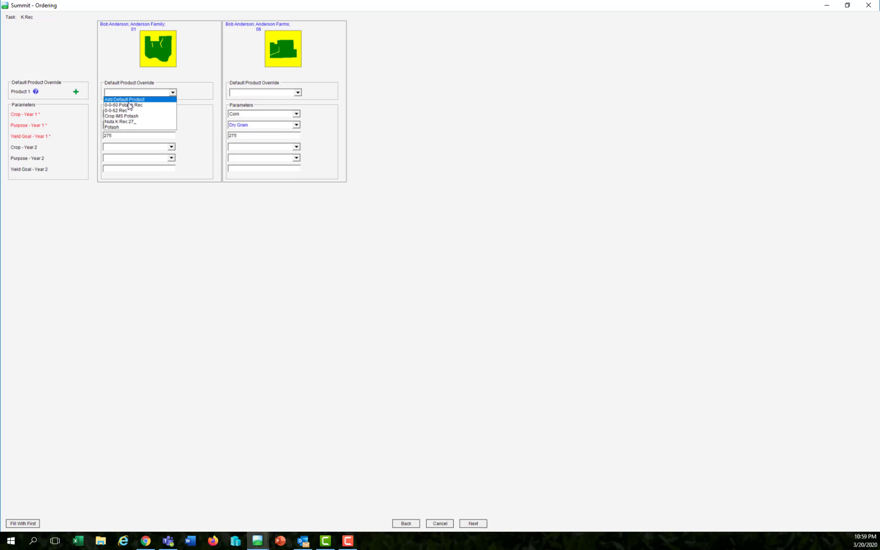
{"action": "left_click", "coordinate": [127, 127]}
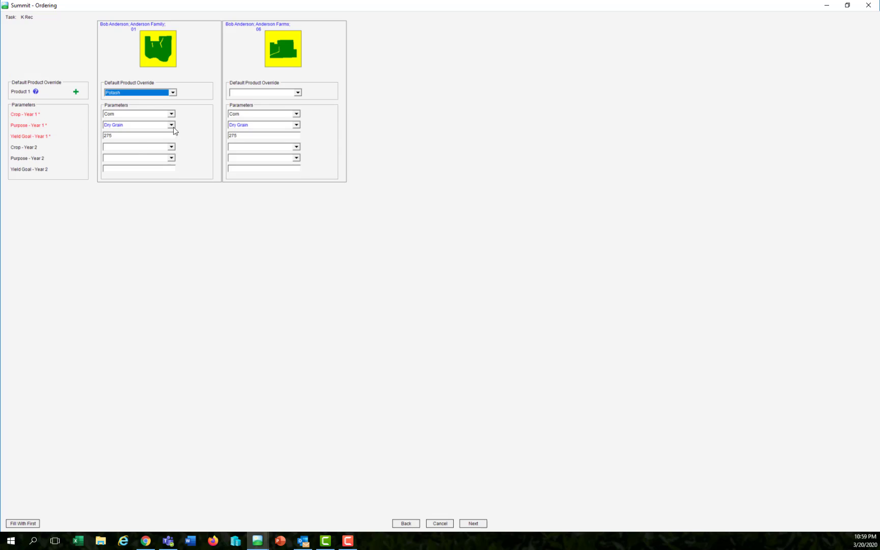
{"action": "left_click", "coordinate": [21, 524]}
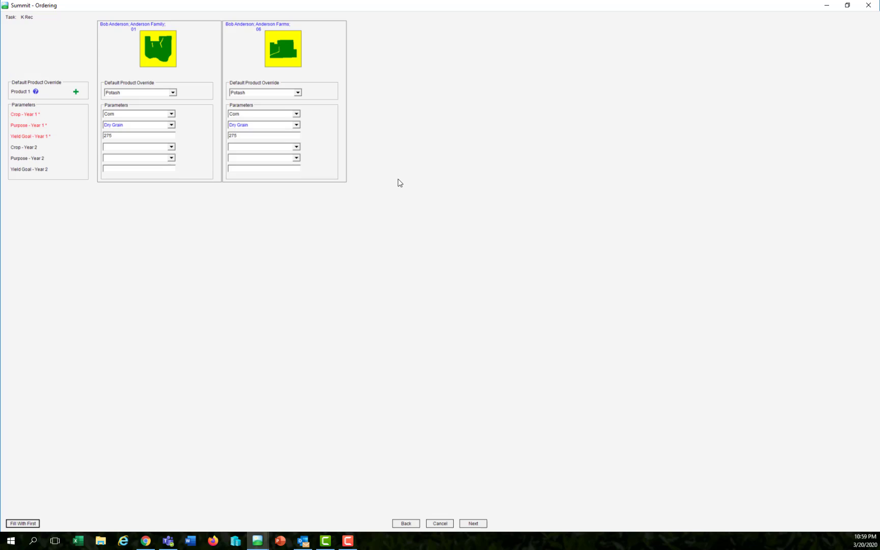
Proceed to the order review and place the order, declining to print its details or place another order
{"action": "left_click", "coordinate": [477, 524]}
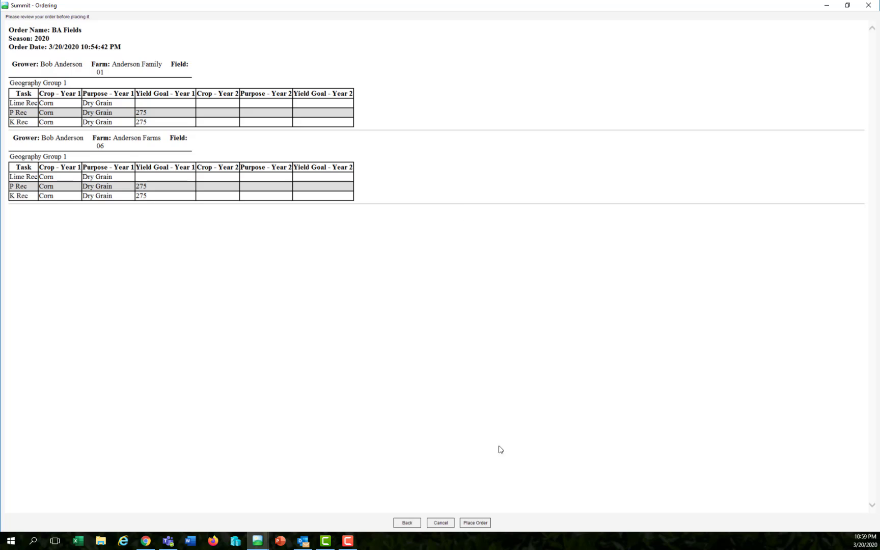
{"action": "left_click", "coordinate": [478, 523]}
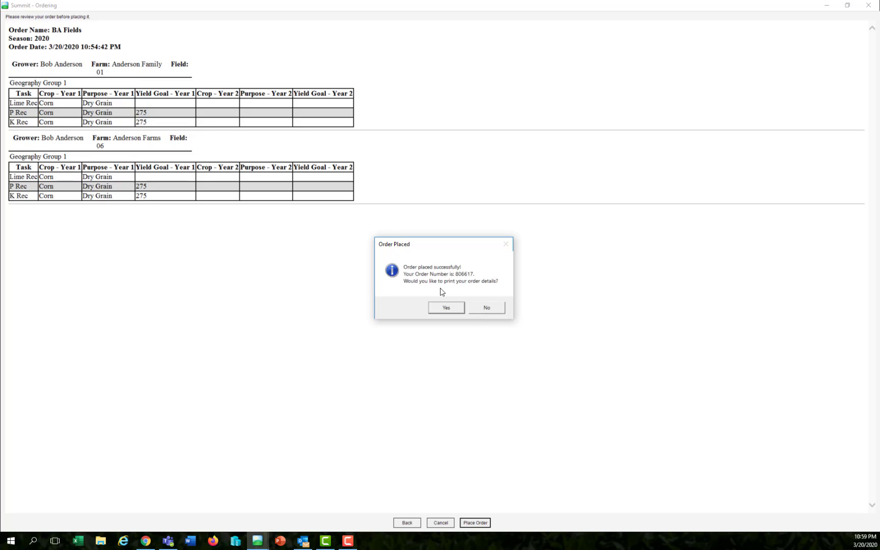
{"action": "left_click", "coordinate": [487, 308]}
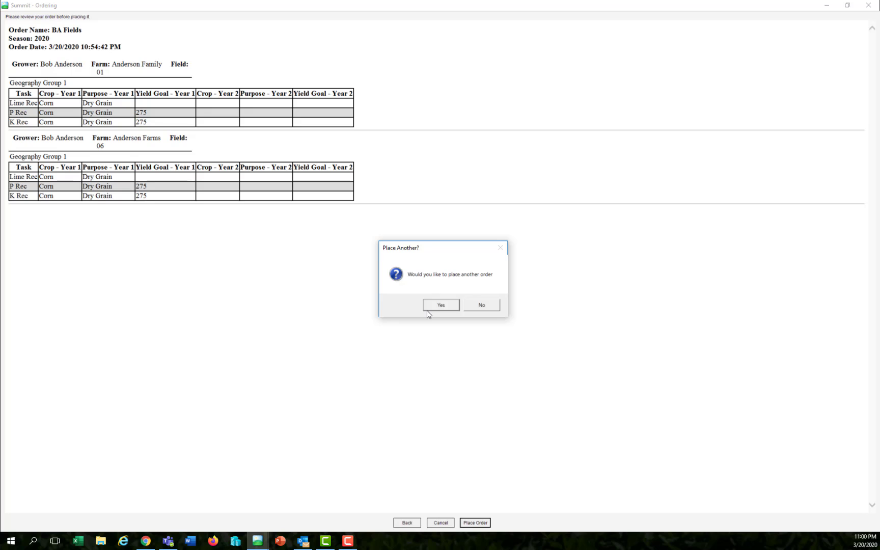
{"action": "left_click", "coordinate": [491, 307]}
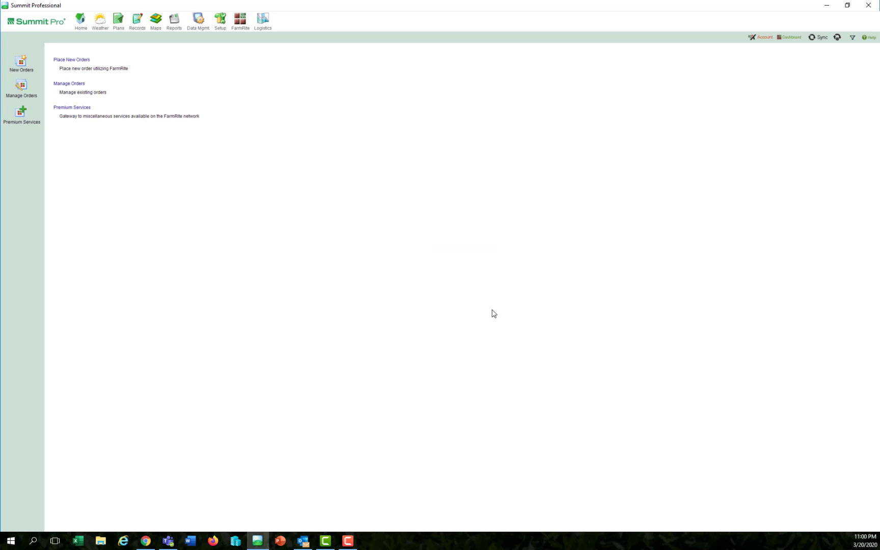
Check the order's processing progress in the dashboard's live order tracking, refreshing it before closing both windows
{"action": "left_click", "coordinate": [791, 39]}
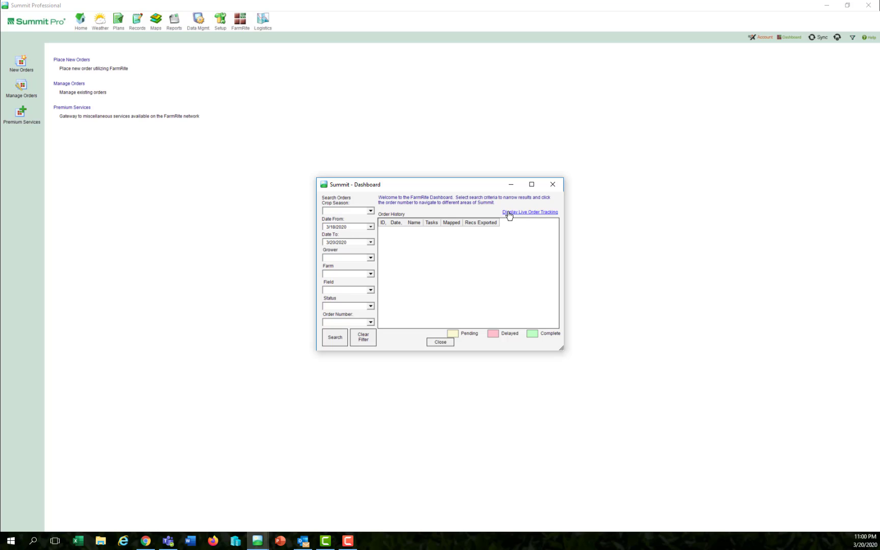
{"action": "left_click", "coordinate": [536, 213]}
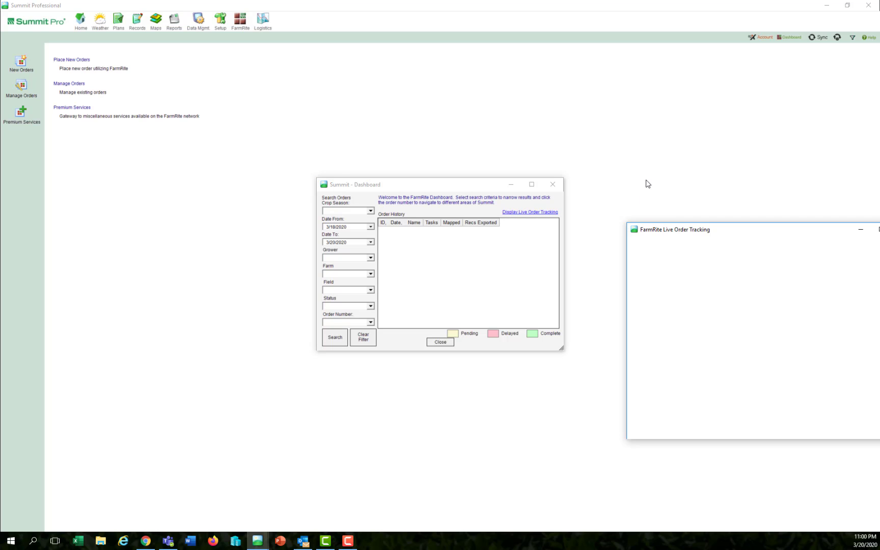
{"action": "left_click_drag", "start_coordinate": [741, 233], "coordinate": [318, 132]}
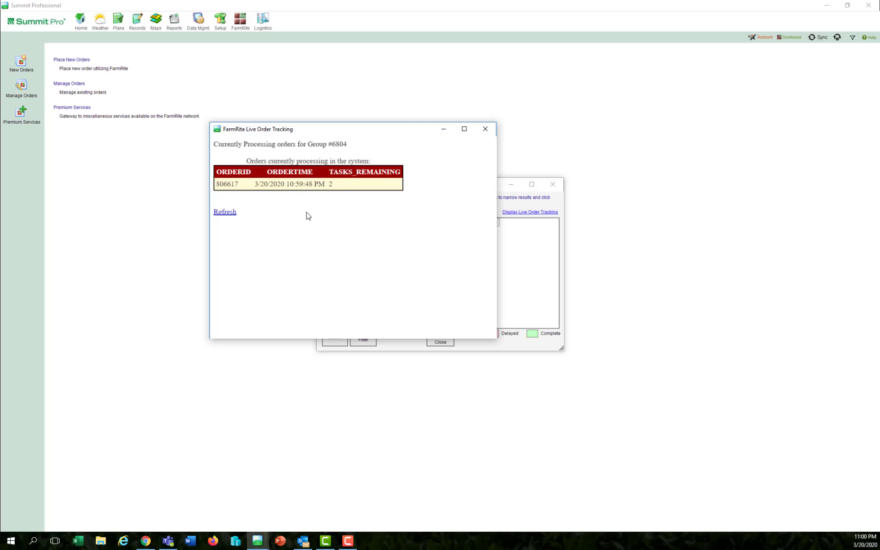
{"action": "left_click", "coordinate": [224, 212]}
{"action": "left_click", "coordinate": [233, 212]}
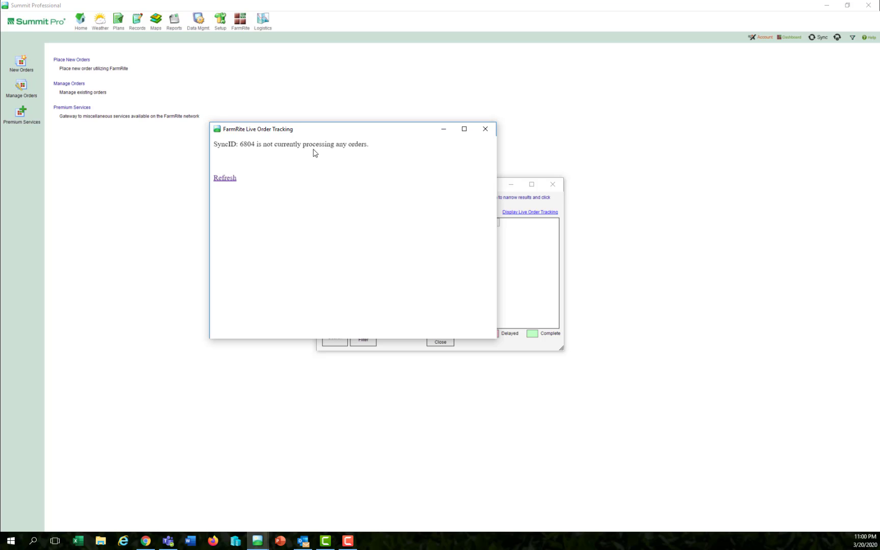
{"action": "left_click", "coordinate": [486, 130]}
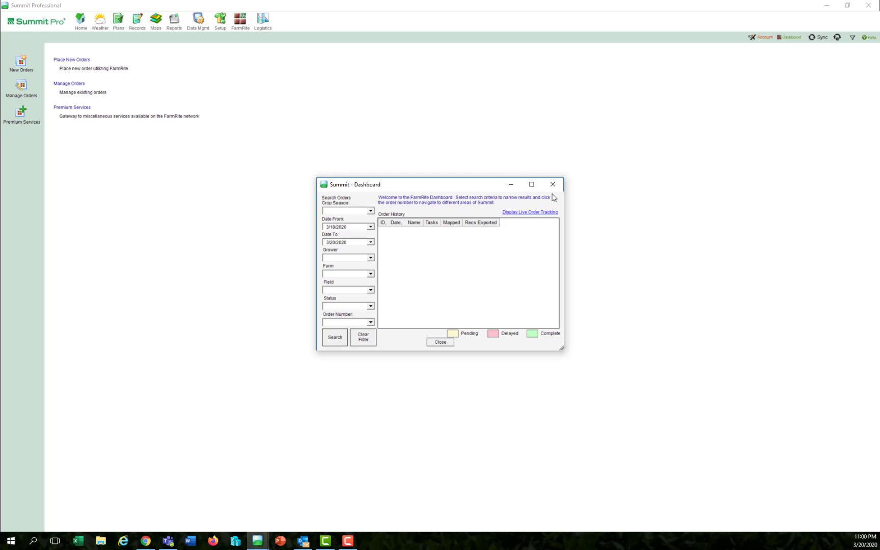
{"action": "left_click", "coordinate": [554, 186]}
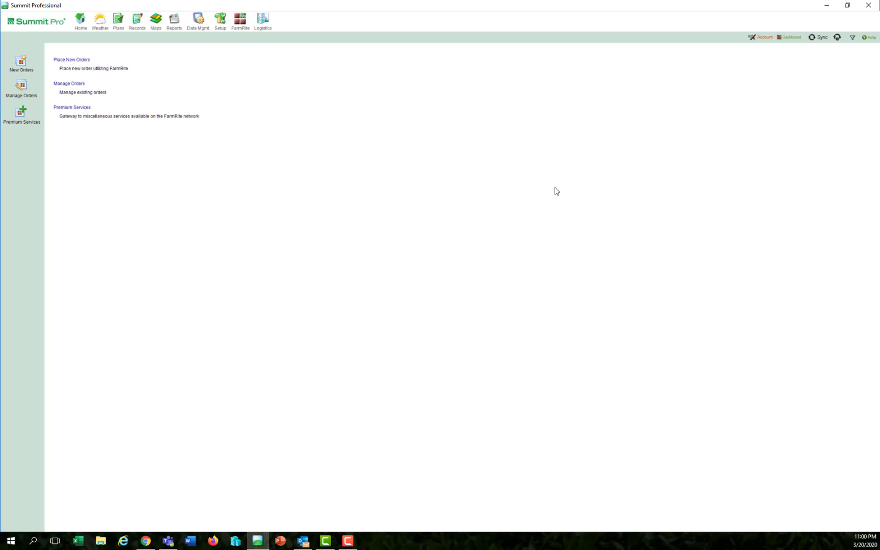
Sync the account data and examine the sync summary for the added nutrient and product recommendations
{"action": "left_click", "coordinate": [819, 38]}
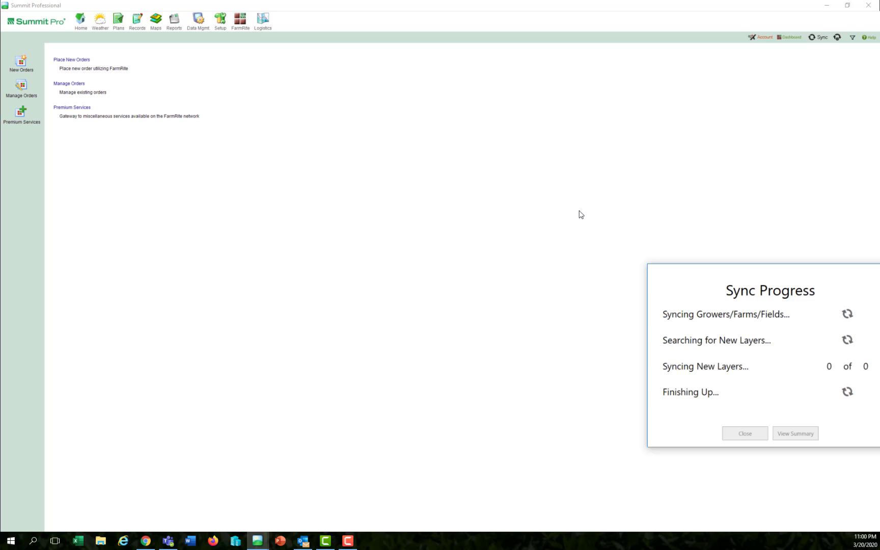
{"action": "left_click_drag", "start_coordinate": [780, 273], "coordinate": [444, 151]}
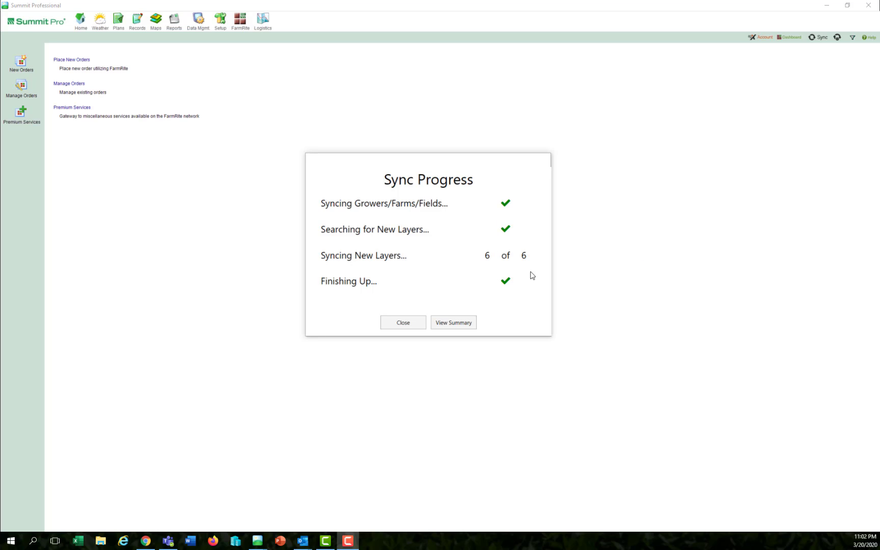
{"action": "left_click", "coordinate": [454, 323]}
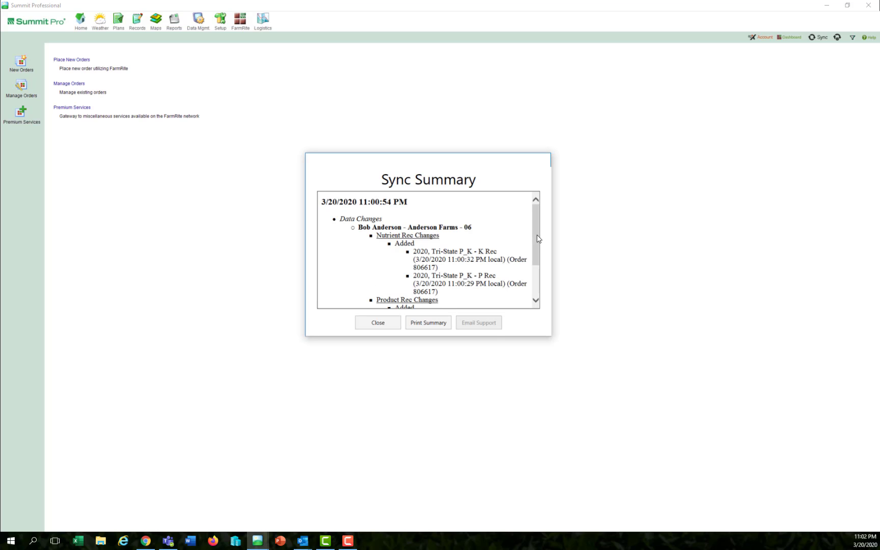
{"action": "mouse_move", "coordinate": [538, 238]}
{"action": "left_mouse_down"}
{"action": "mouse_move", "coordinate": [537, 276]}
{"action": "mouse_move", "coordinate": [537, 248]}
{"action": "left_mouse_up"}
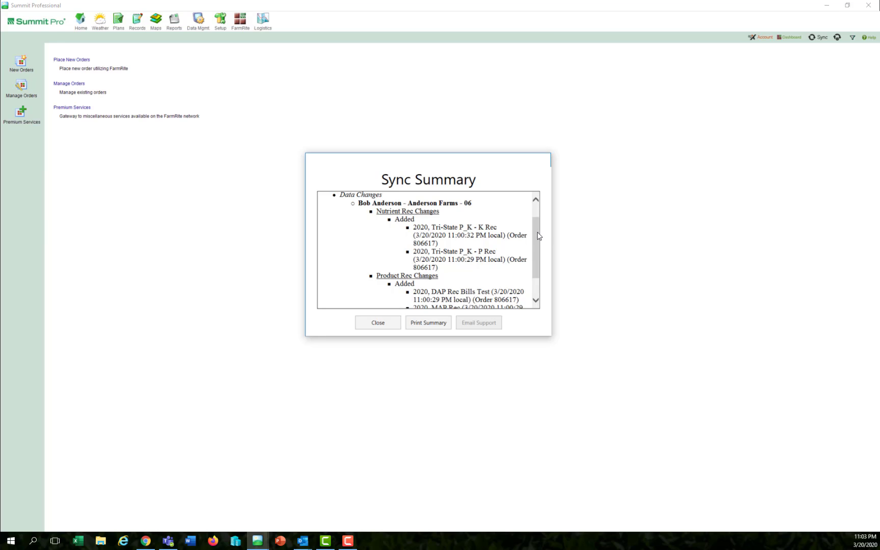
Load field 01 of the ordering grower's family farm in the mapping view
{"action": "left_click", "coordinate": [154, 21]}
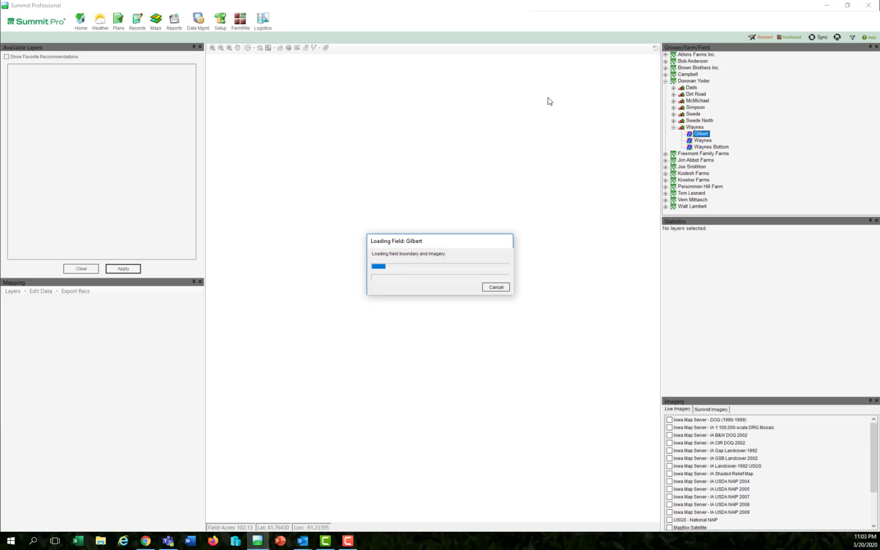
{"action": "left_click", "coordinate": [666, 82]}
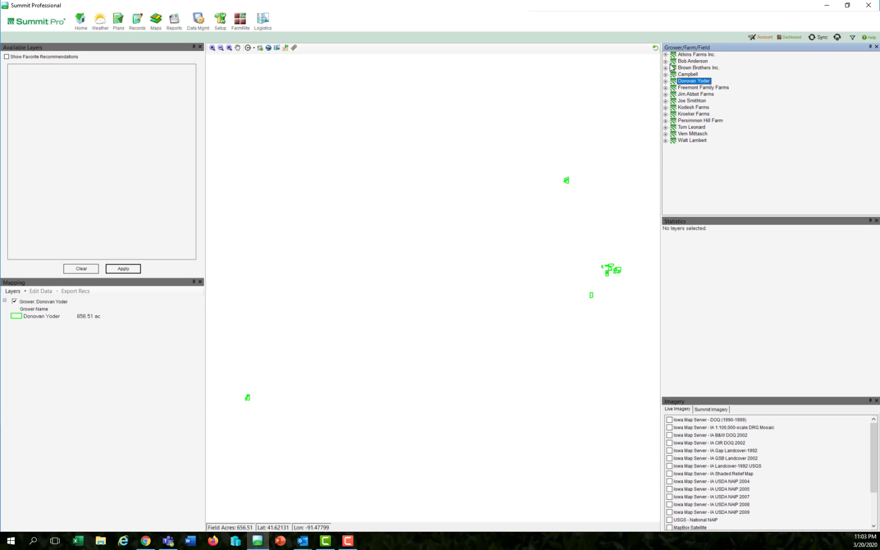
{"action": "left_click", "coordinate": [665, 61]}
{"action": "left_click", "coordinate": [674, 67]}
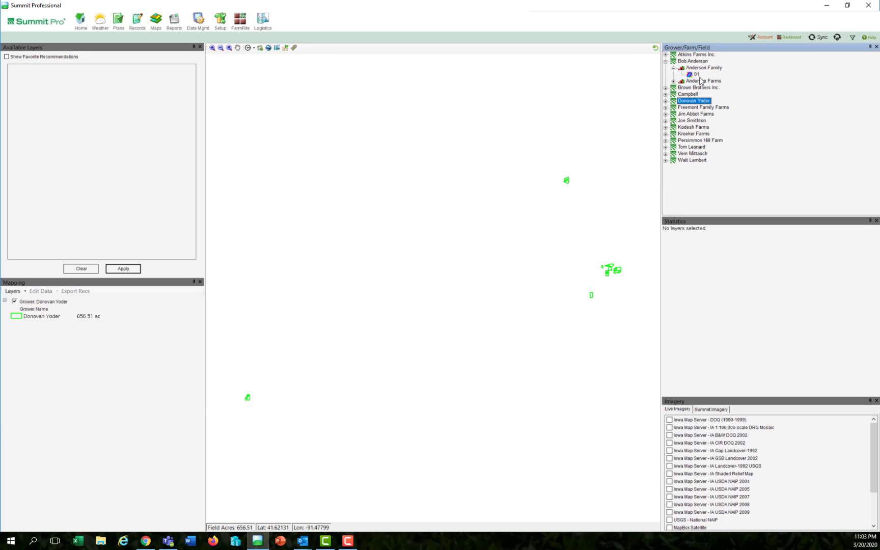
{"action": "left_click", "coordinate": [697, 74]}
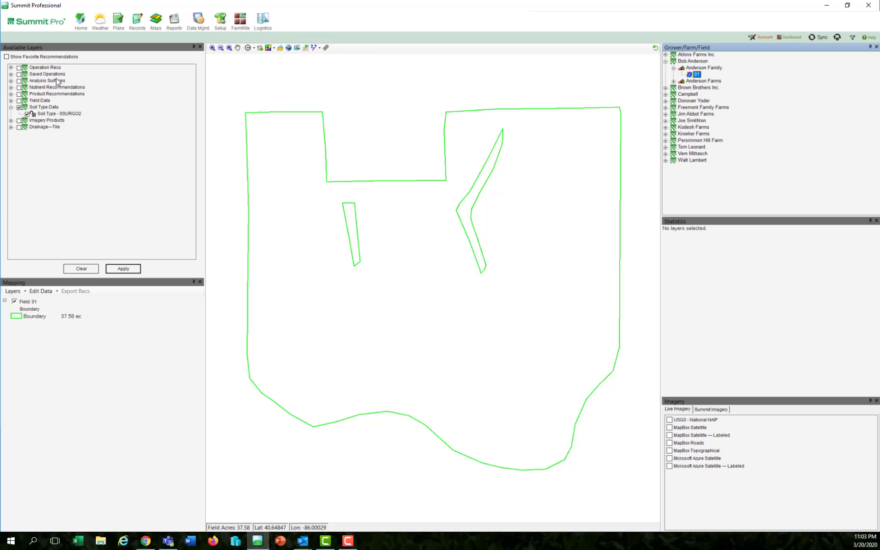
Expand the 2019 product recommendations among field 01's available layers
{"action": "left_click", "coordinate": [11, 93]}
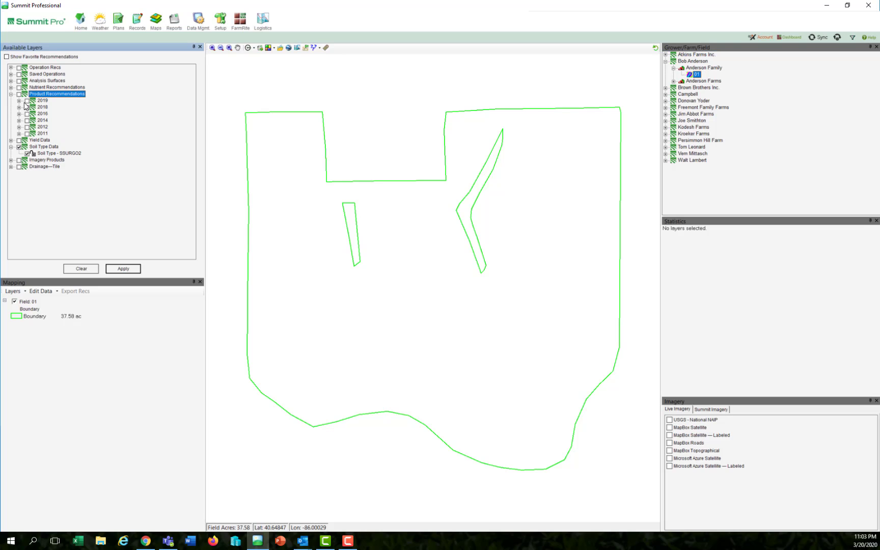
{"action": "left_click", "coordinate": [20, 101]}
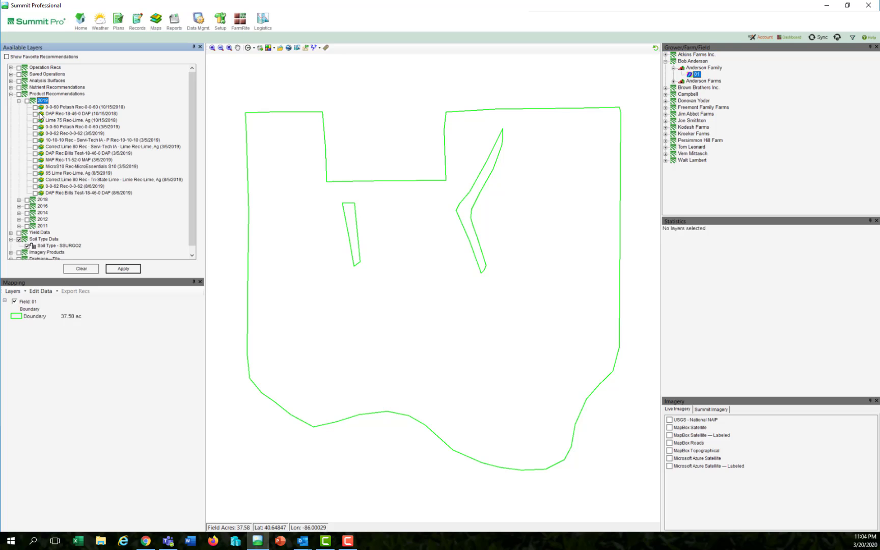